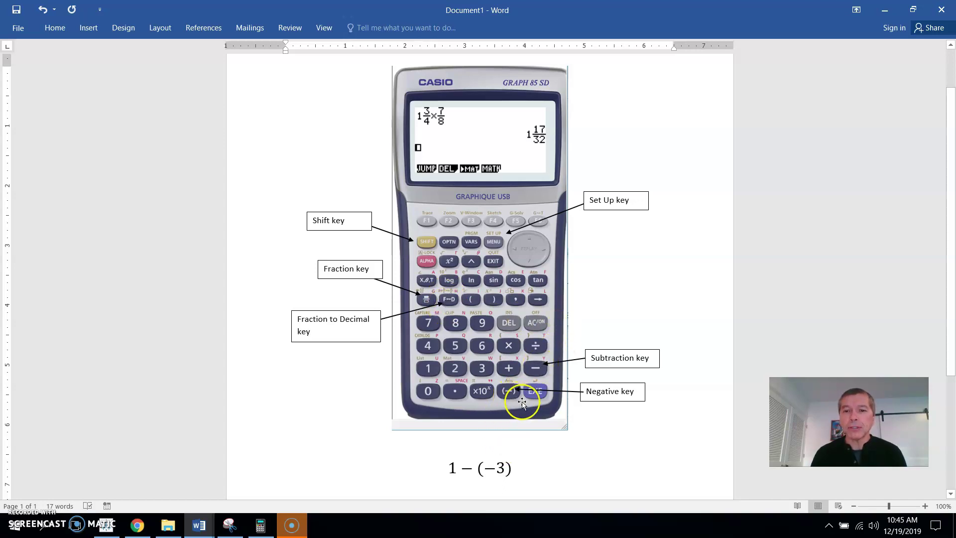
Scroll the worksheet to the mixed-fraction problem and launch the GRAPH 85 emulator.
drag(950, 264, 949, 328)
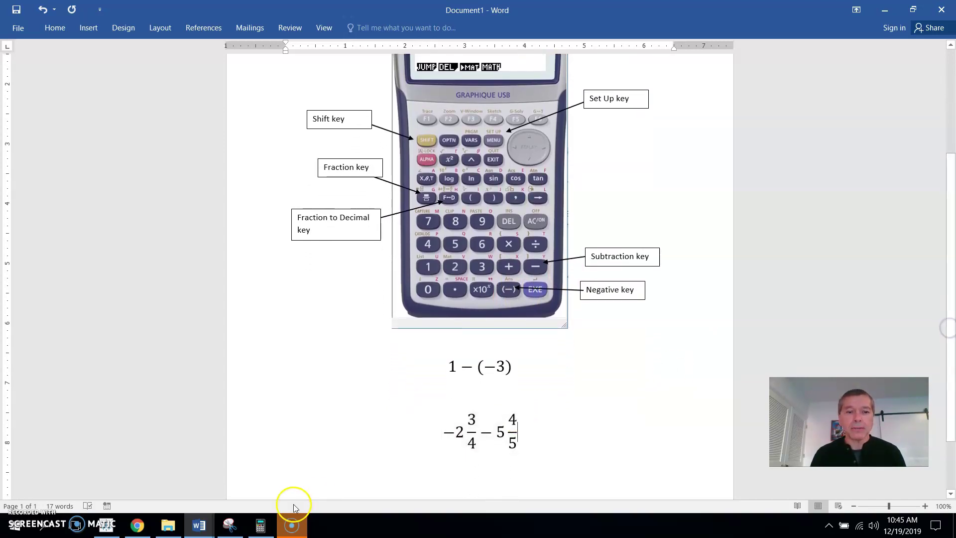
click(262, 524)
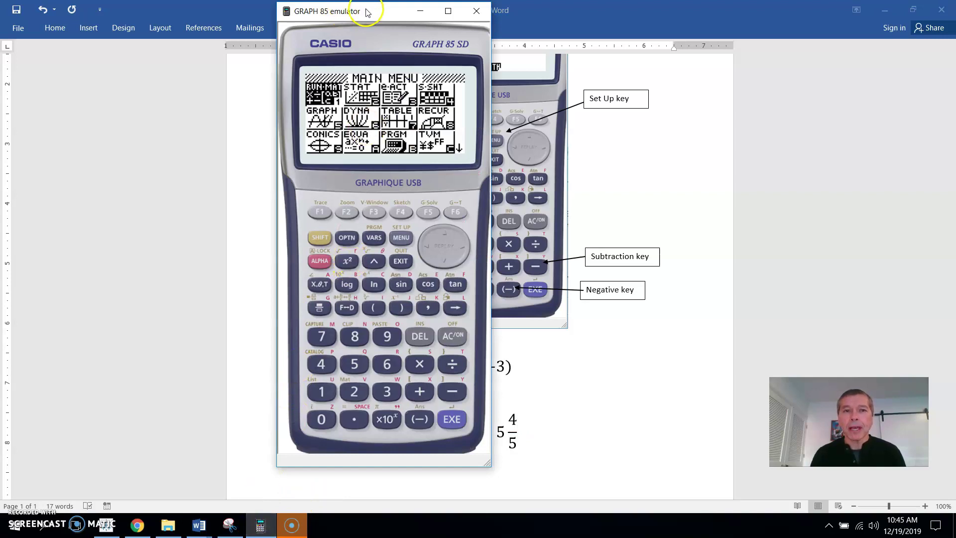
Place the emulator window beside the worksheet problems and enter RUN-MAT mode.
drag(366, 11, 267, 19)
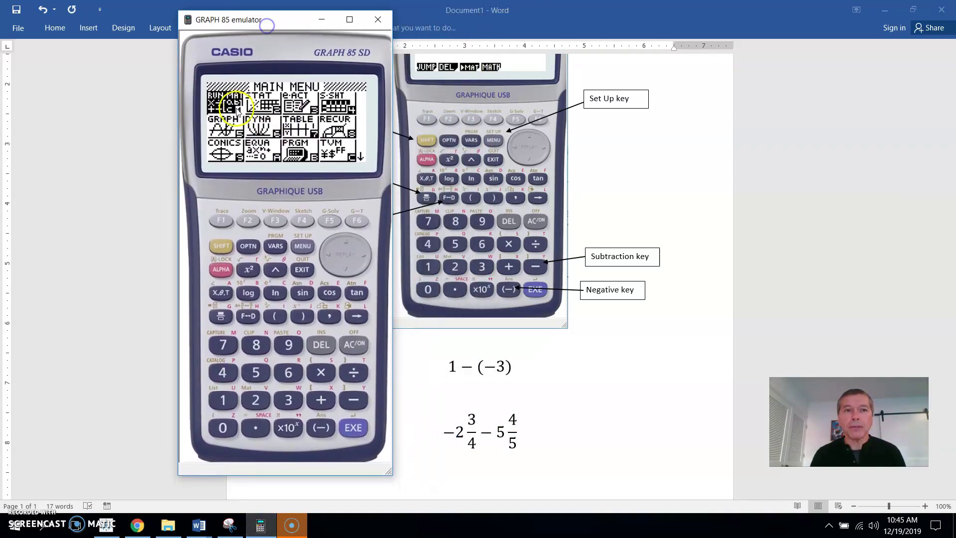
click(358, 422)
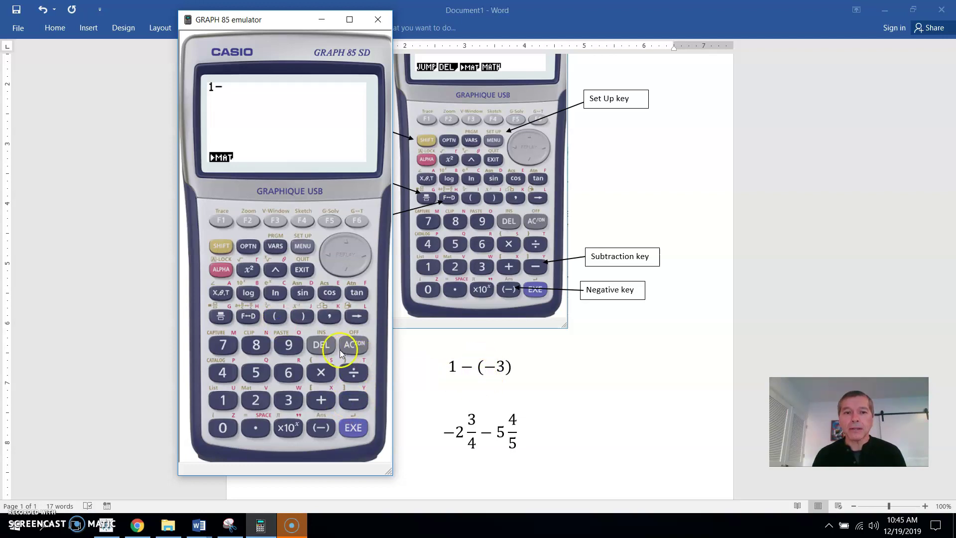
Evaluate 1−(−3) to get 4, then begin the next line with −2.
click(285, 320)
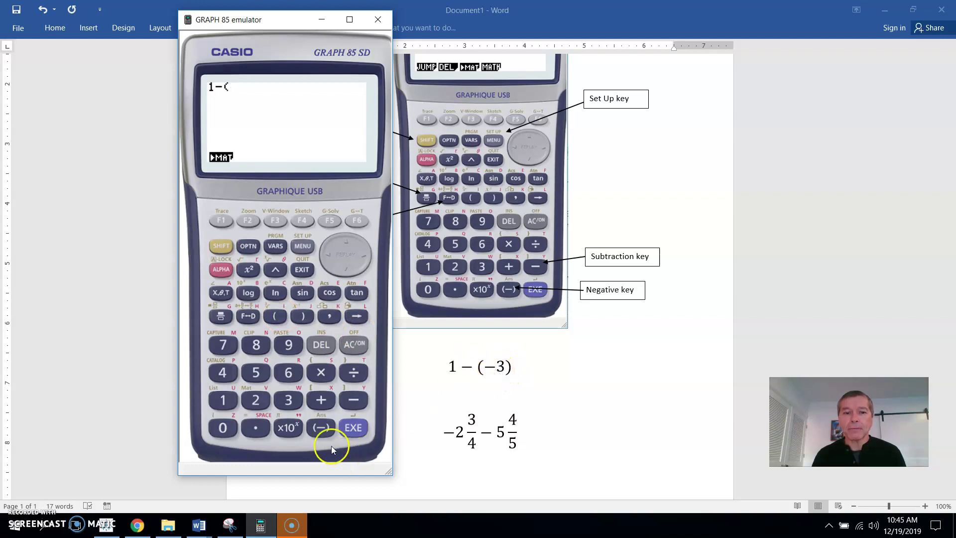
click(320, 427)
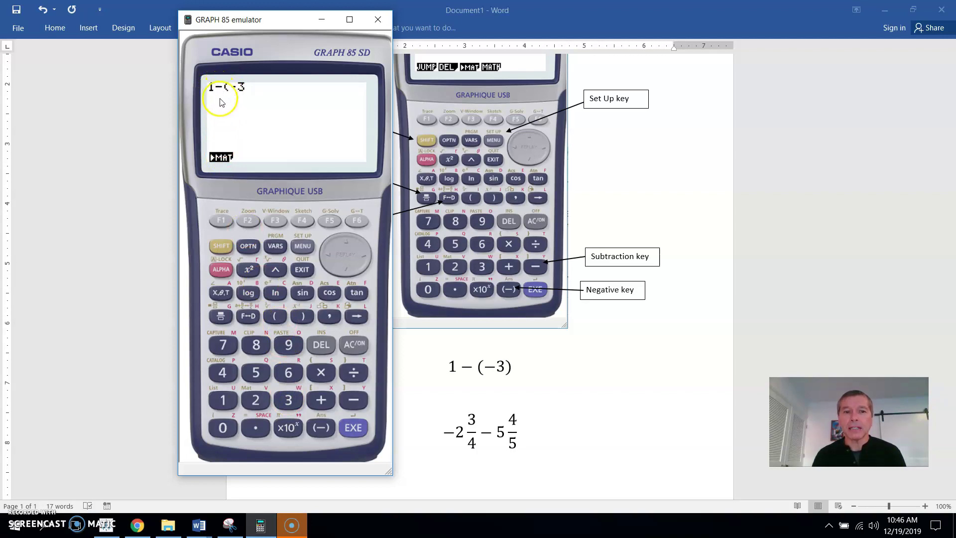
click(302, 316)
click(353, 428)
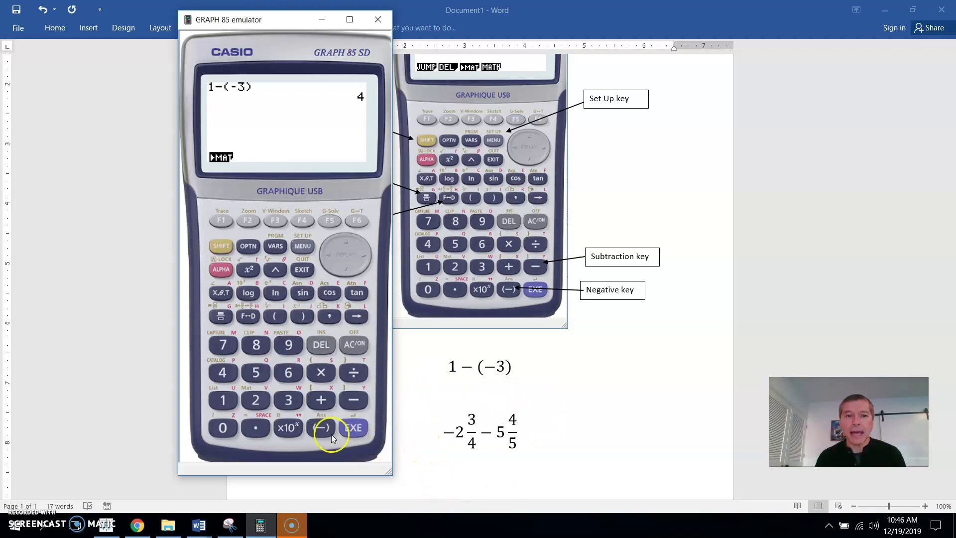
click(260, 400)
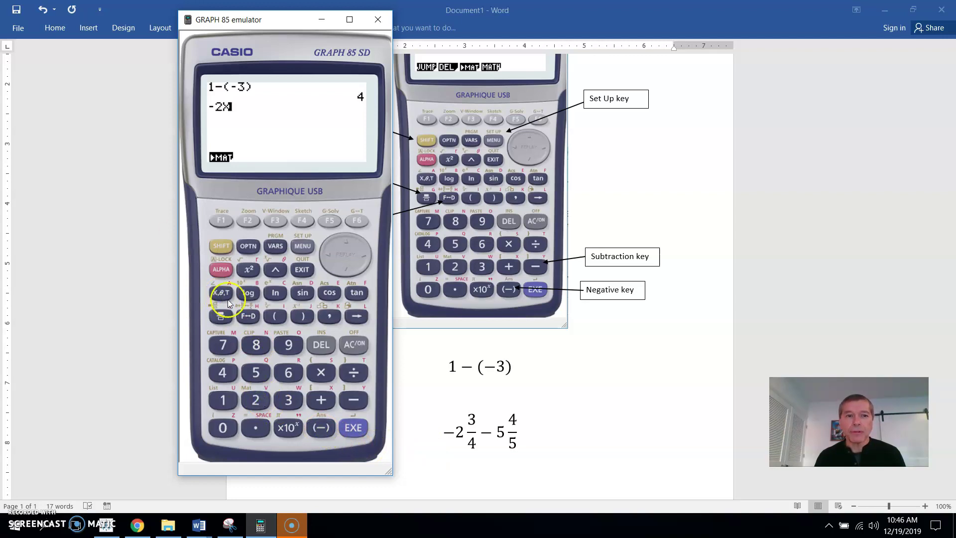
Delete the stray character and enter −2⌟3⌟4 as a linear mixed number.
click(321, 344)
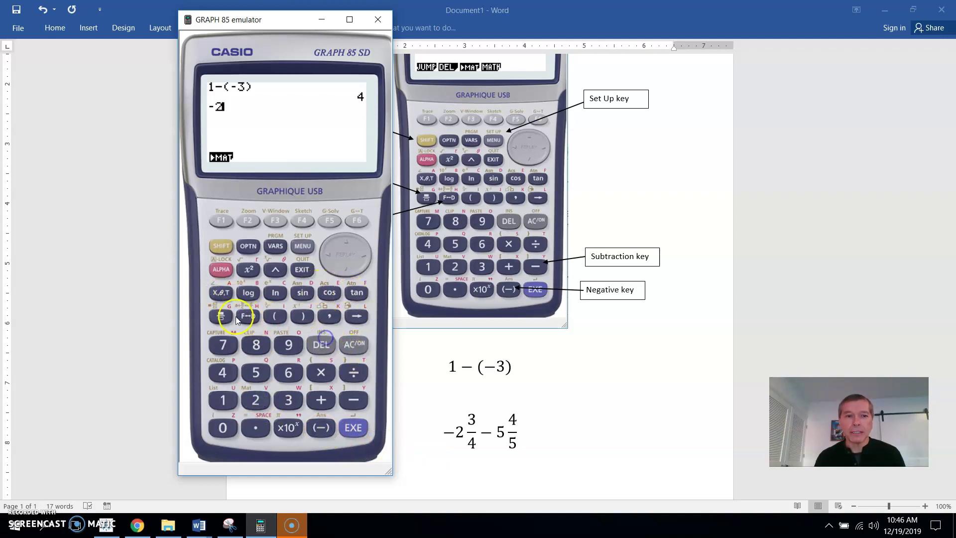
click(220, 316)
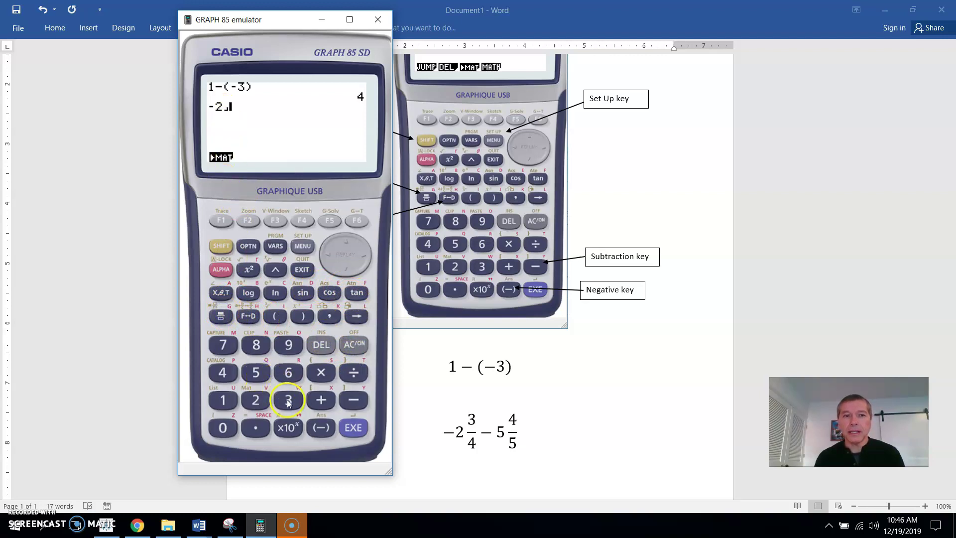
click(221, 316)
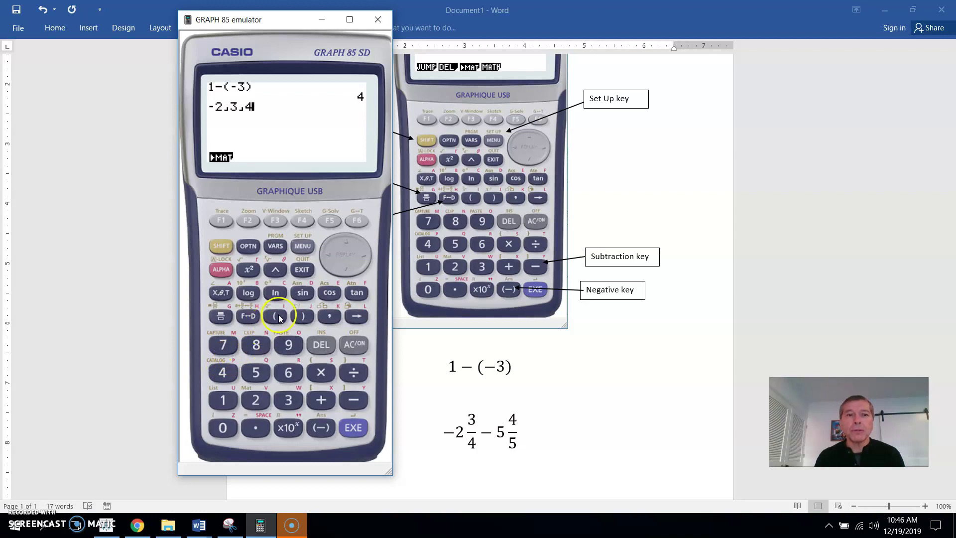
click(301, 245)
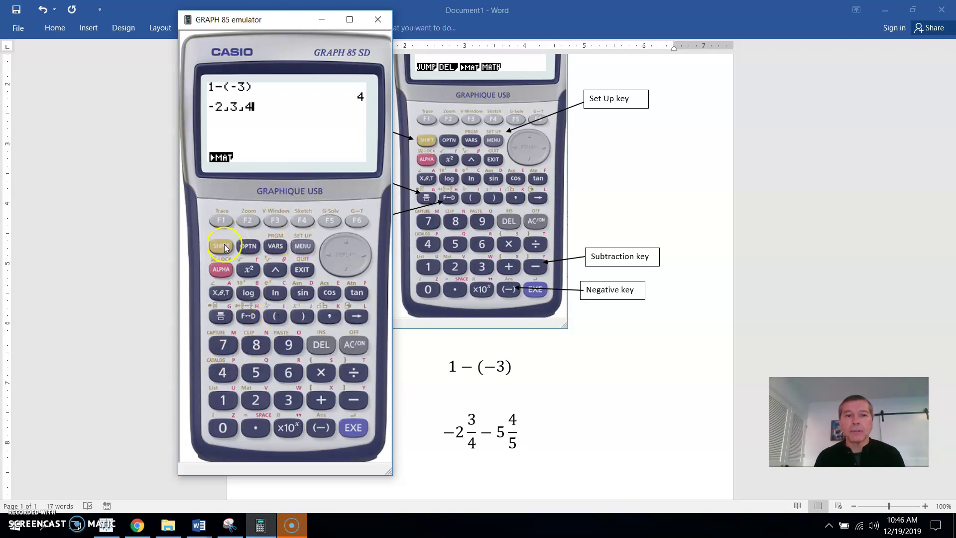
key(shift)
Switch Input Mode from Linear to Math in SET UP and return to RUN-MAT.
click(302, 247)
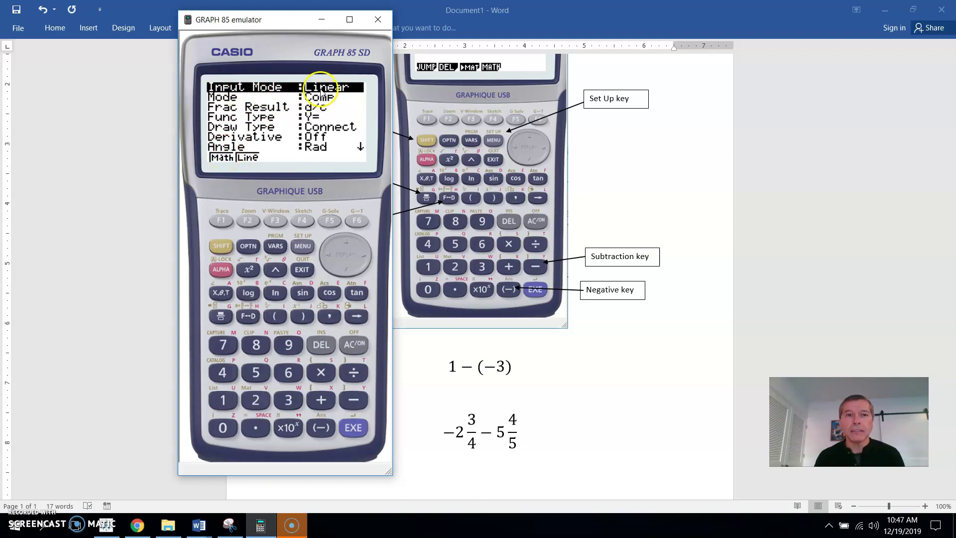
click(224, 157)
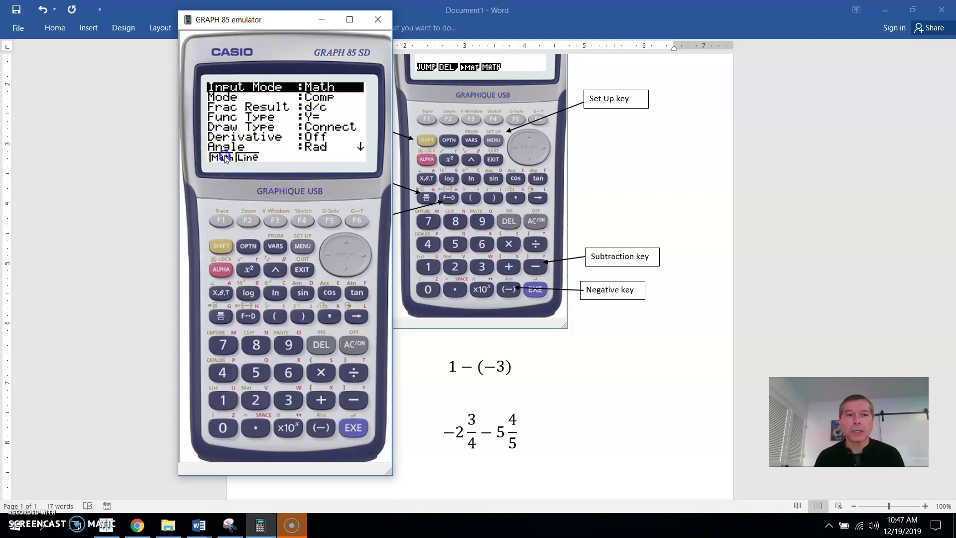
click(346, 429)
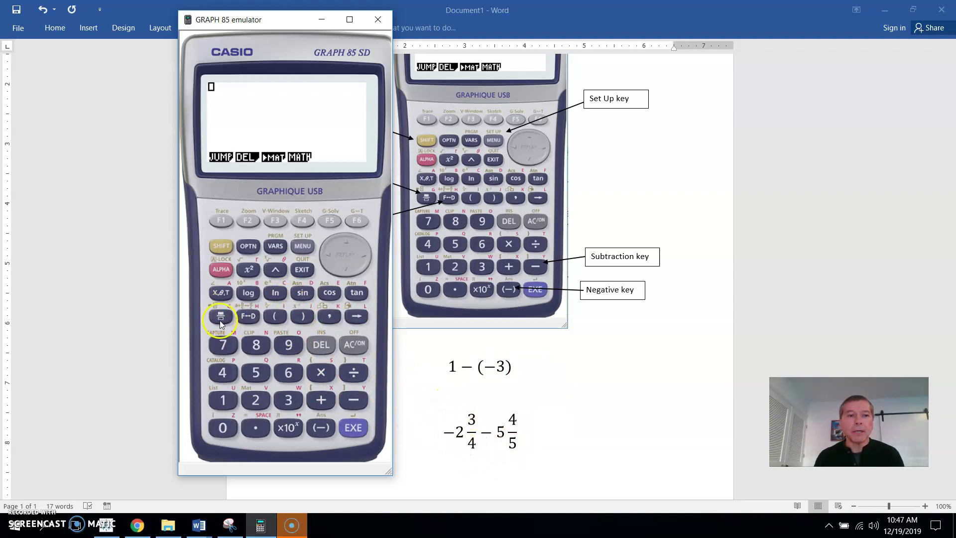
Enter −2 3/4 as a stacked mixed fraction in Math input mode.
click(225, 247)
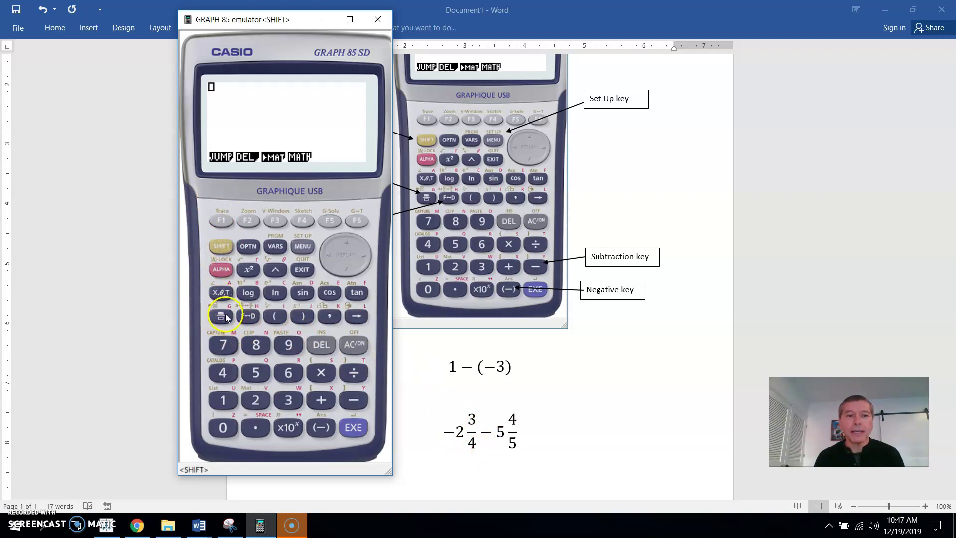
click(221, 316)
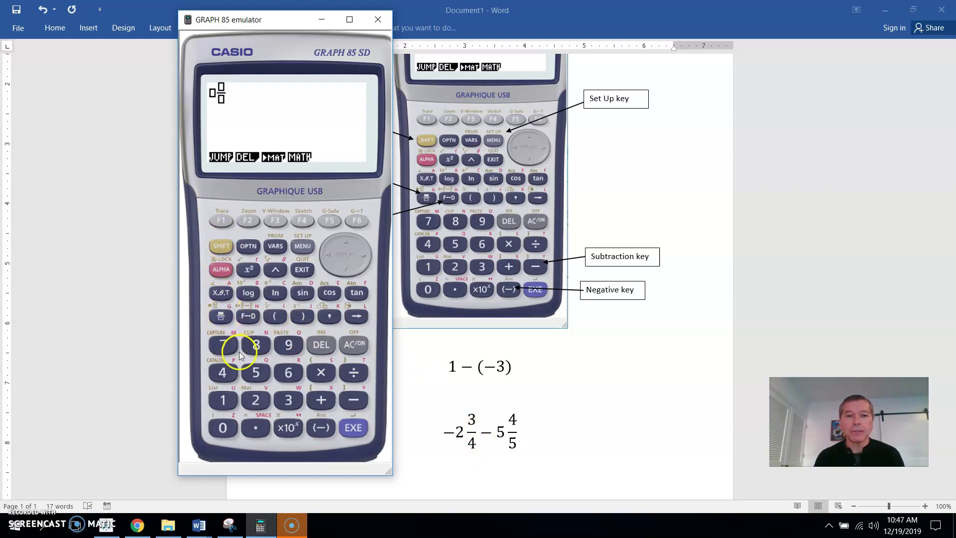
click(255, 400)
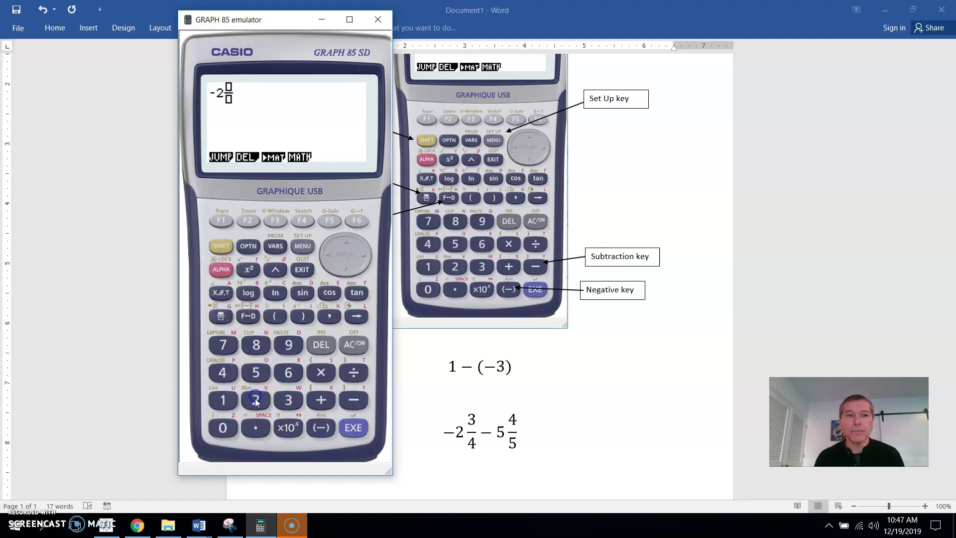
click(364, 256)
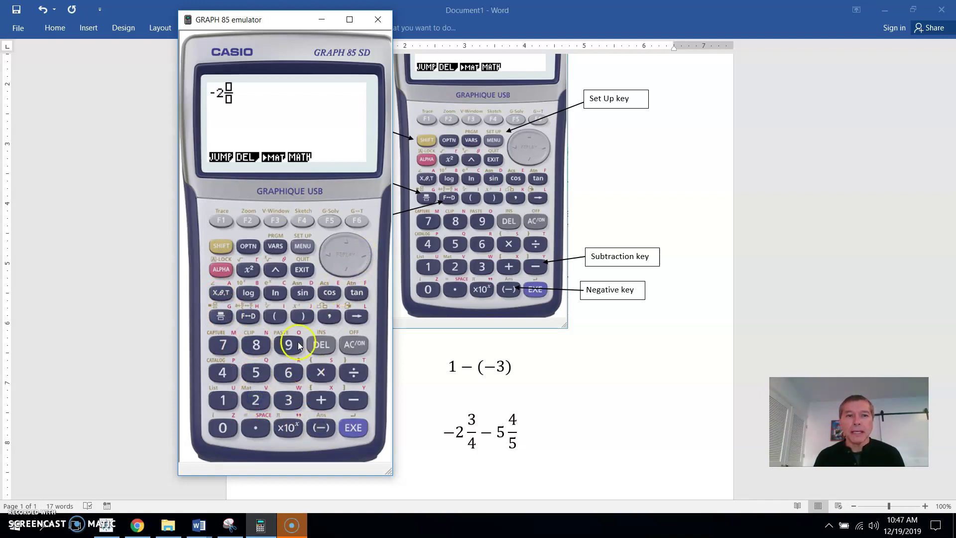
click(288, 400)
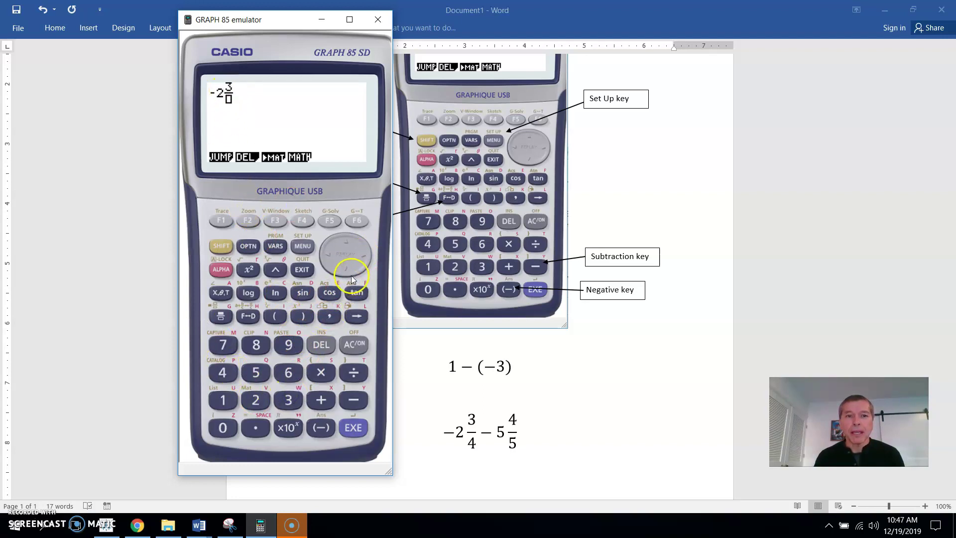
click(222, 370)
click(364, 259)
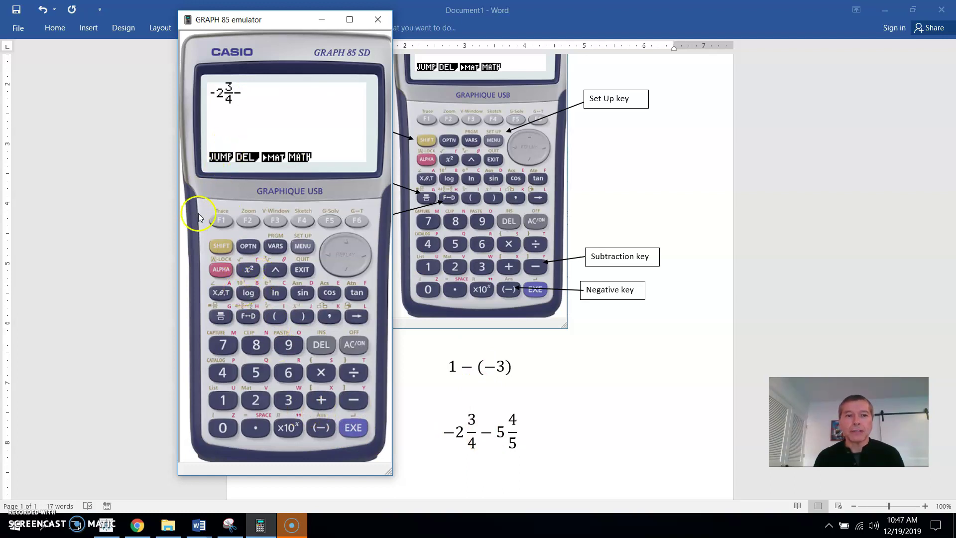
Subtract the mixed fraction 5 4/5, fixing its missing denominator, and evaluate to −171/20.
click(219, 246)
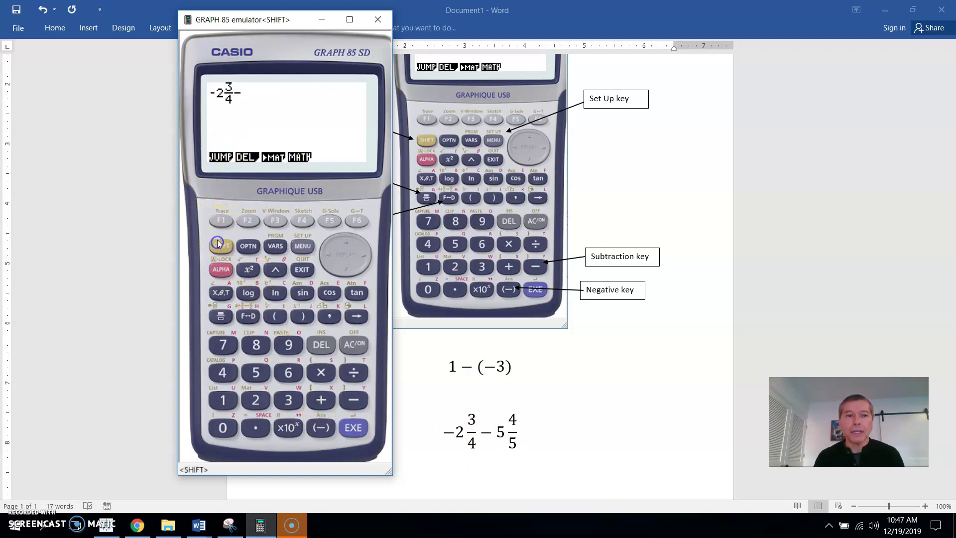
click(220, 317)
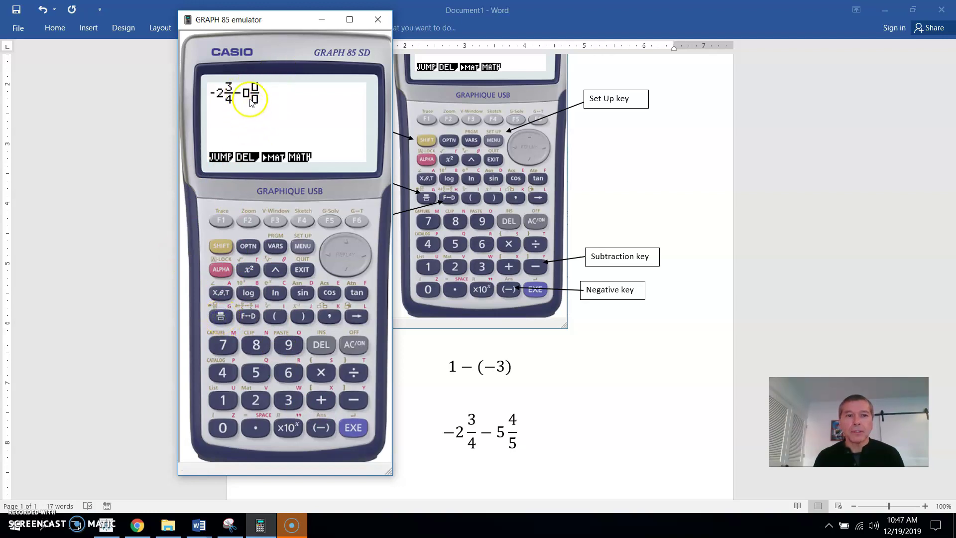
click(256, 375)
click(364, 257)
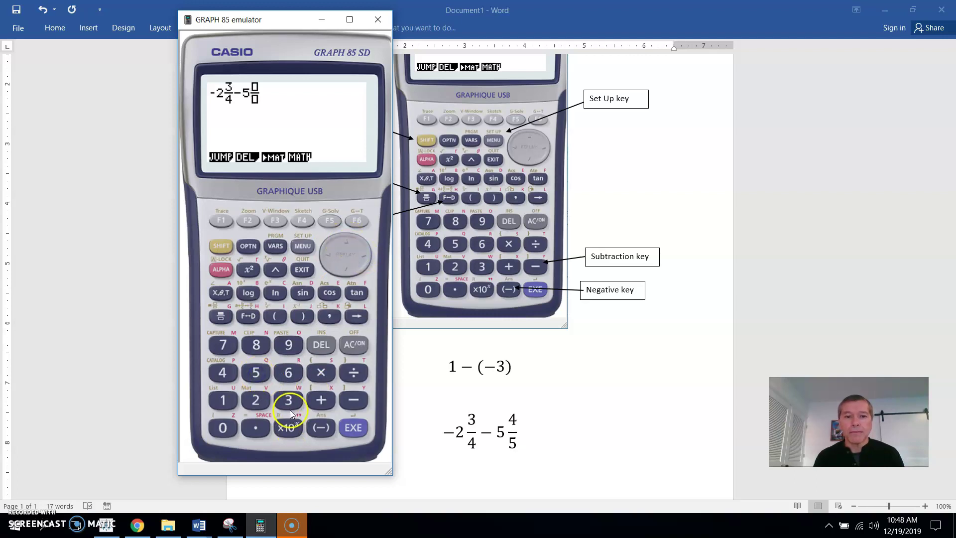
click(224, 374)
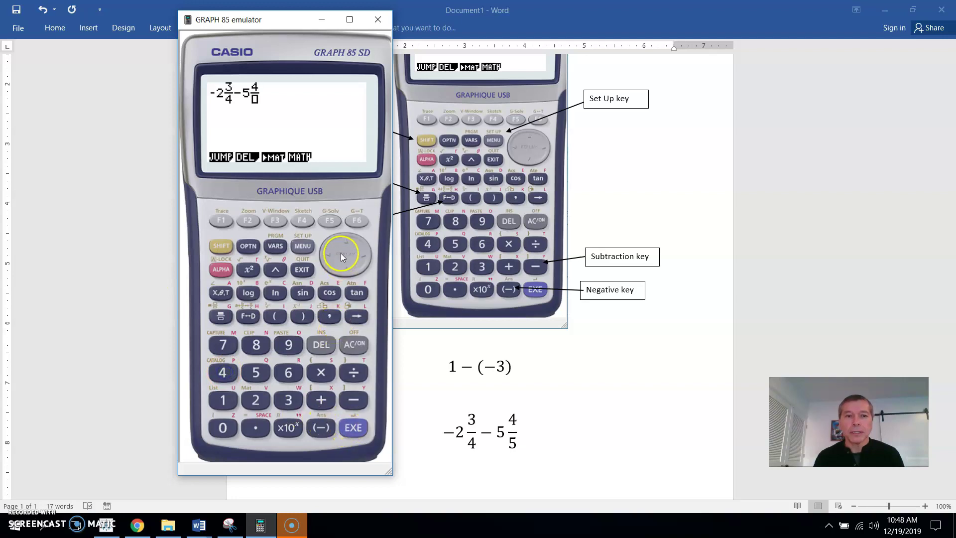
click(353, 429)
click(300, 271)
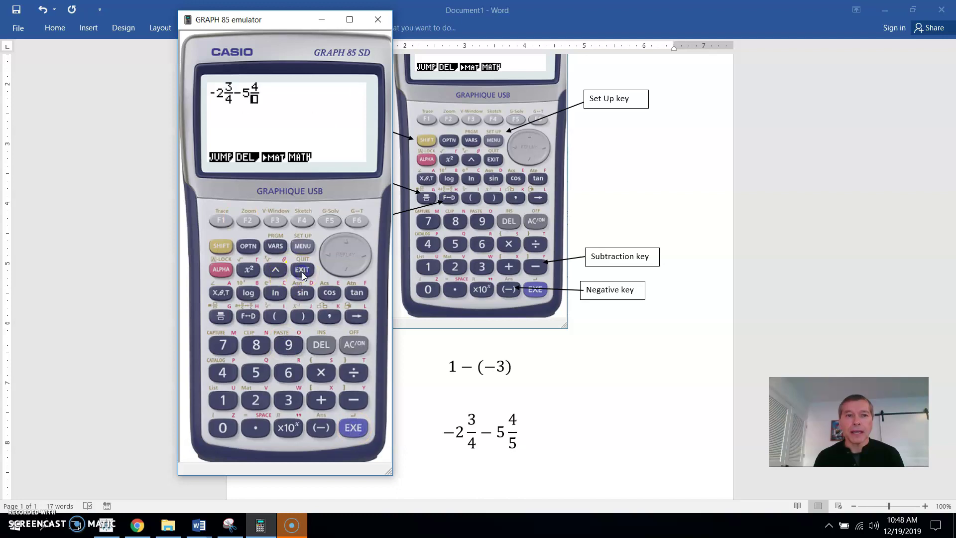
click(255, 372)
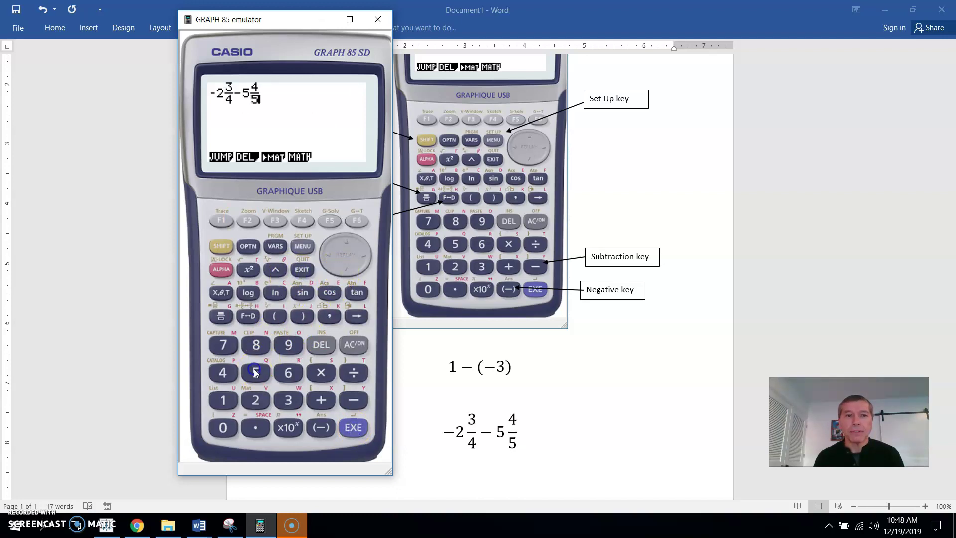
click(354, 428)
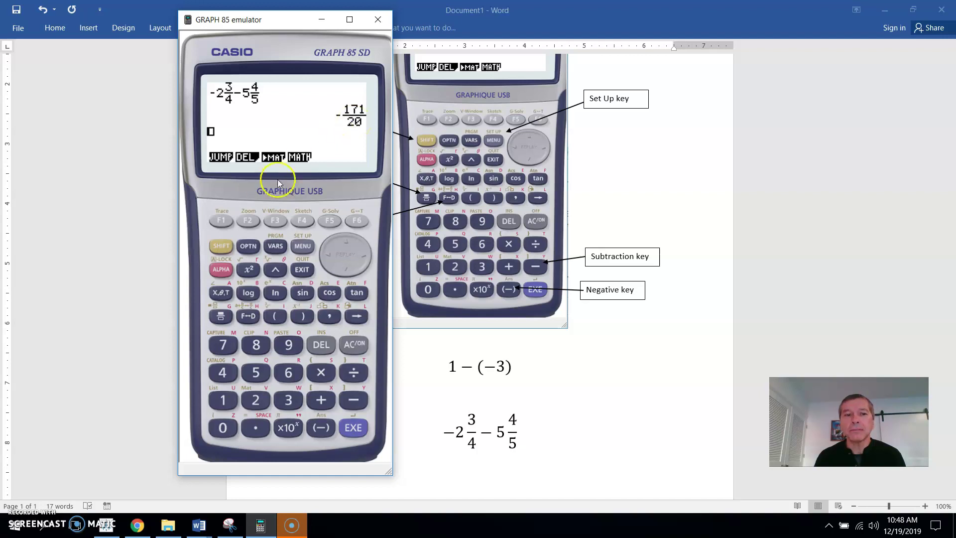
Convert the result −171/20 to −8 11/20, then to the decimal −8.55.
click(222, 246)
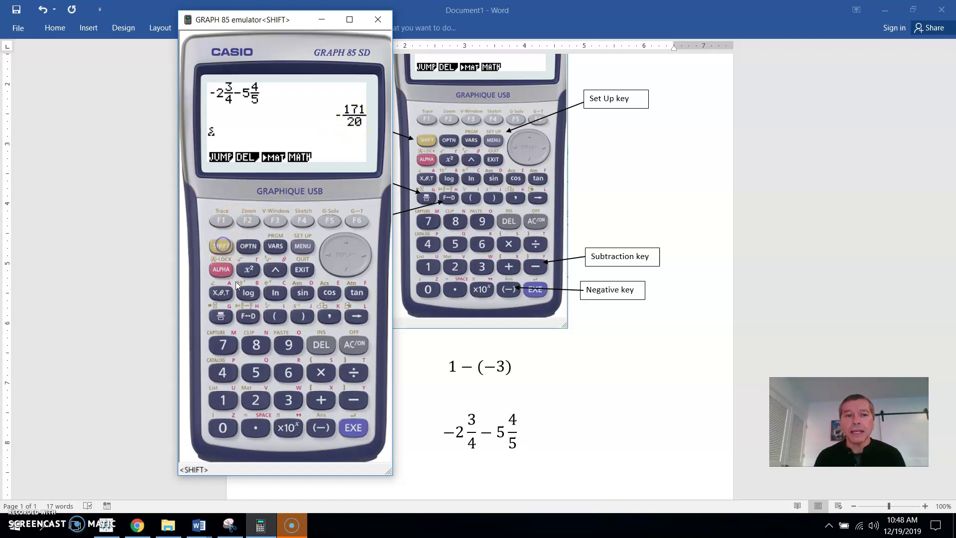
click(248, 315)
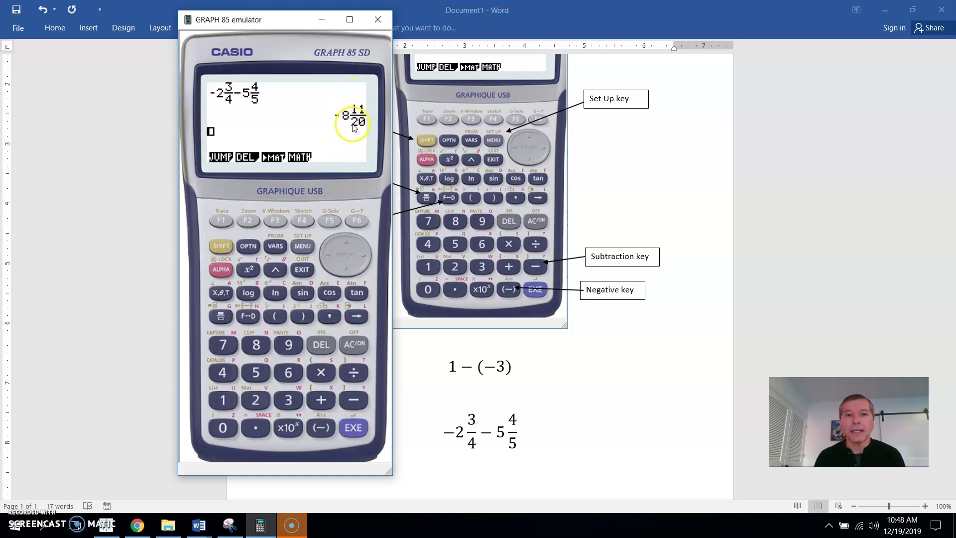
click(248, 315)
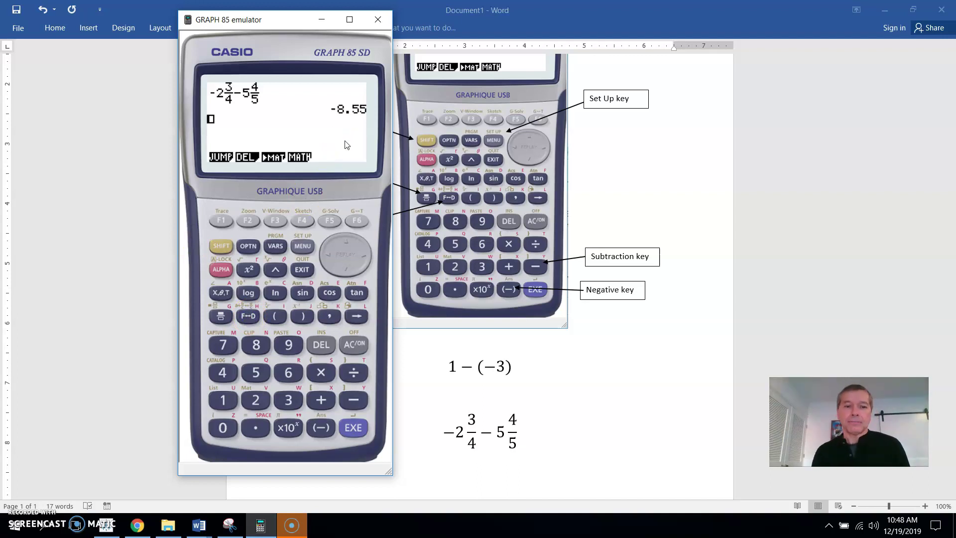
click(199, 260)
click(336, 241)
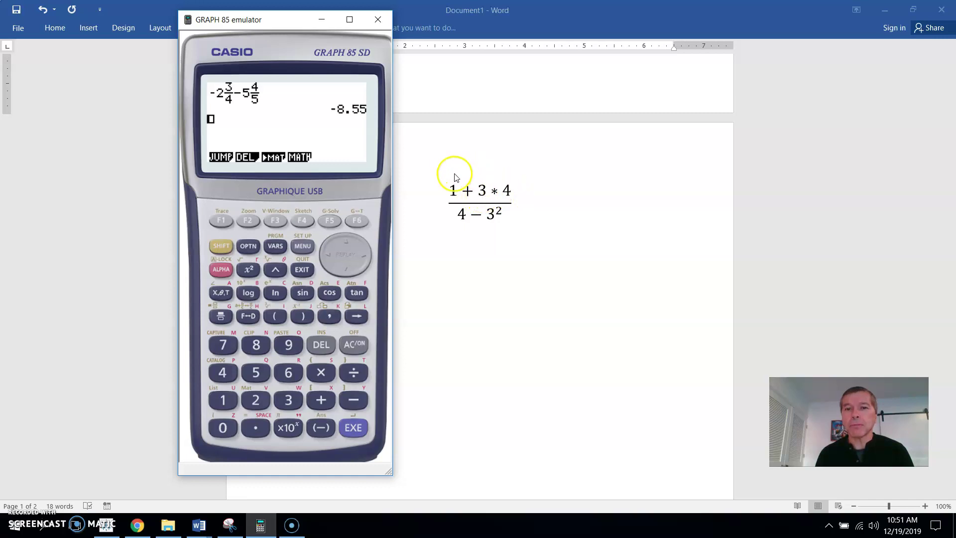
Enter 1+3×4 and evaluate it to 13.
click(223, 404)
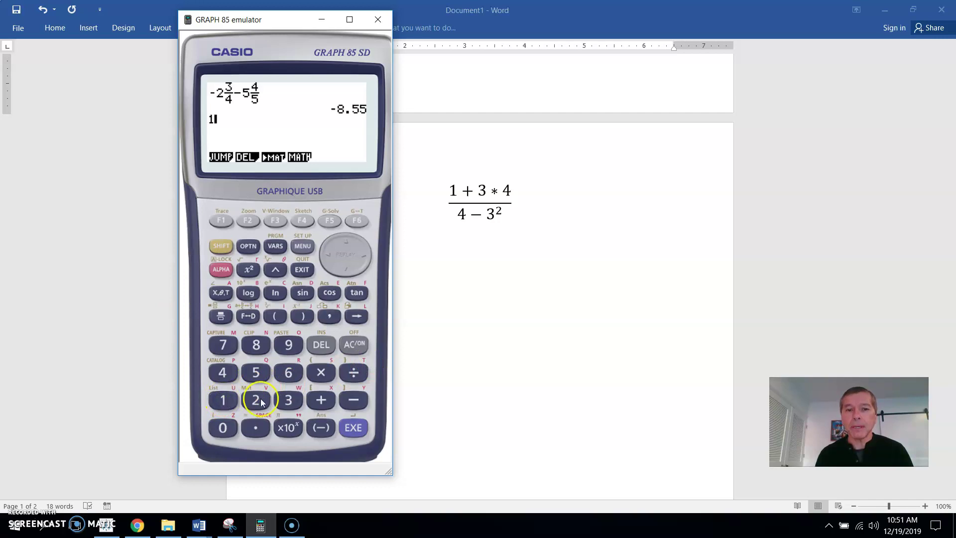
click(321, 400)
click(289, 404)
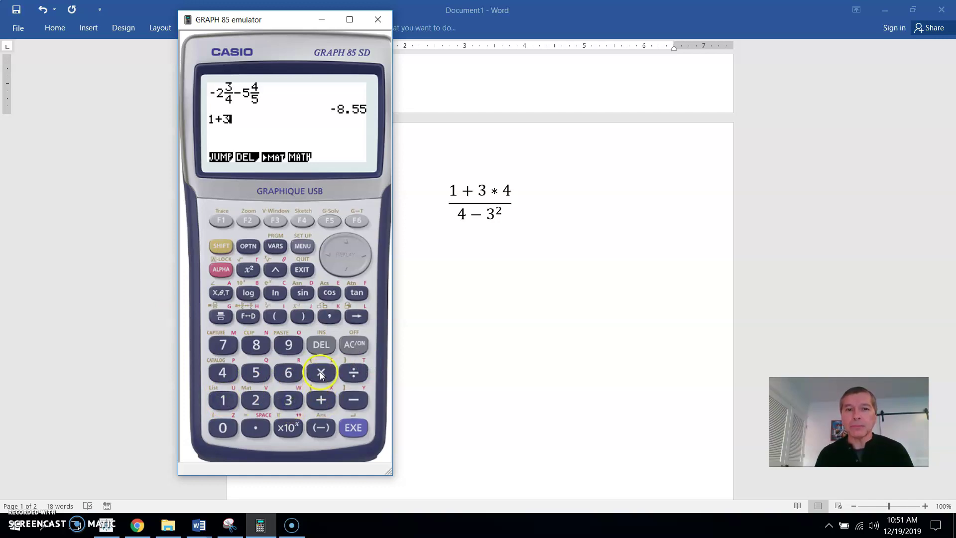
click(223, 372)
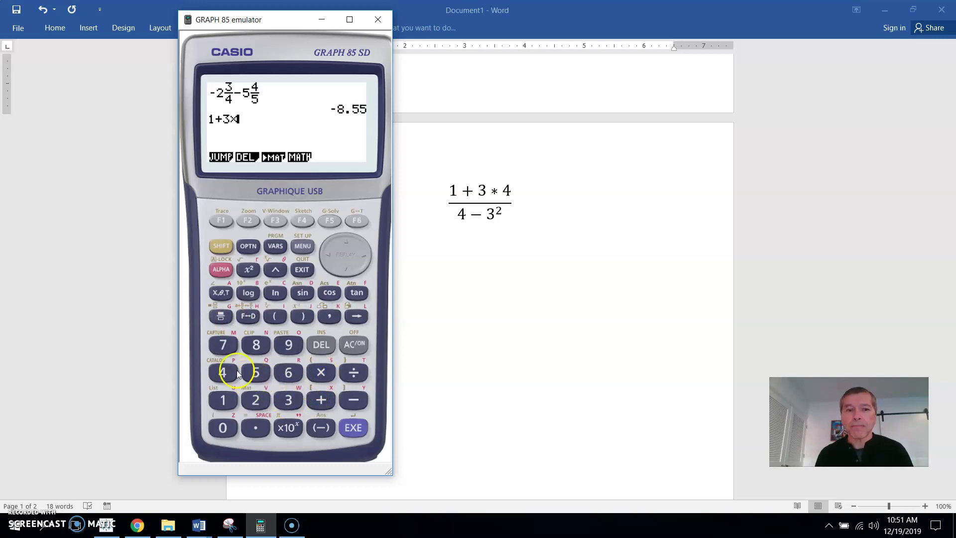
click(354, 427)
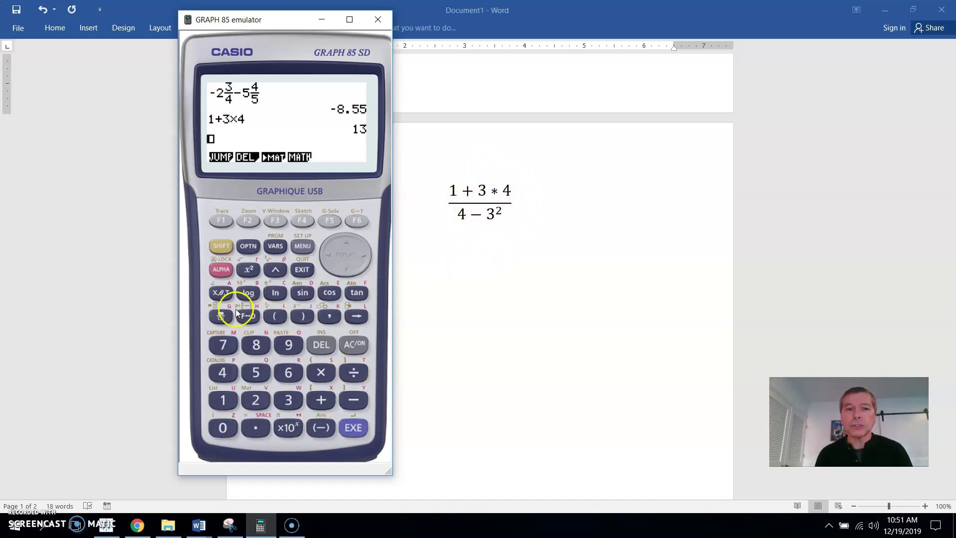
Insert a blank fraction template, confirm Math input mode in SET UP, and refocus the emulator.
click(221, 316)
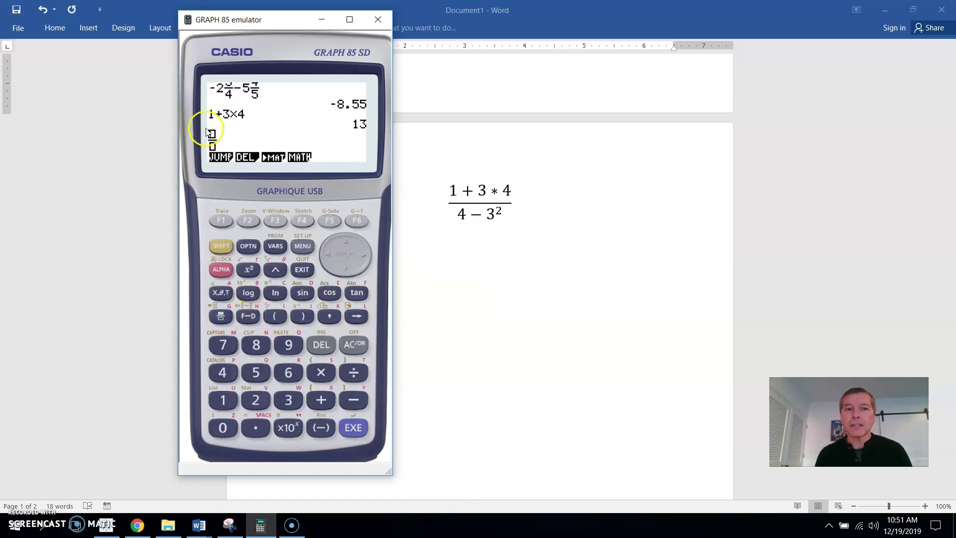
click(217, 246)
click(303, 246)
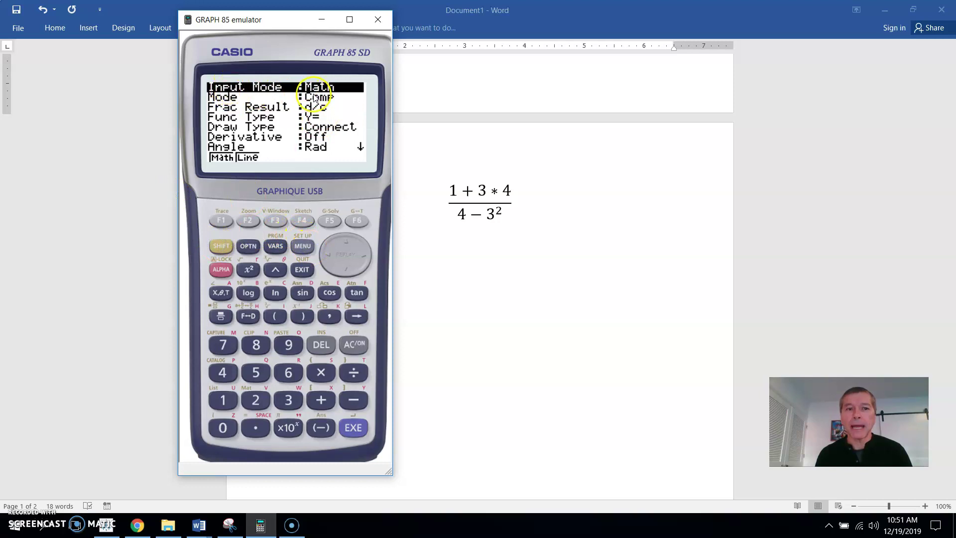
click(301, 270)
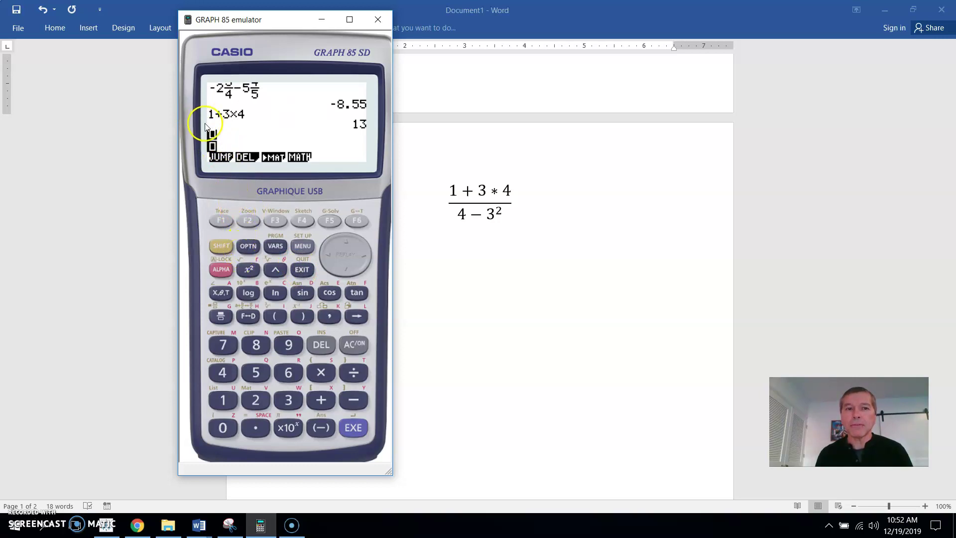
click(436, 274)
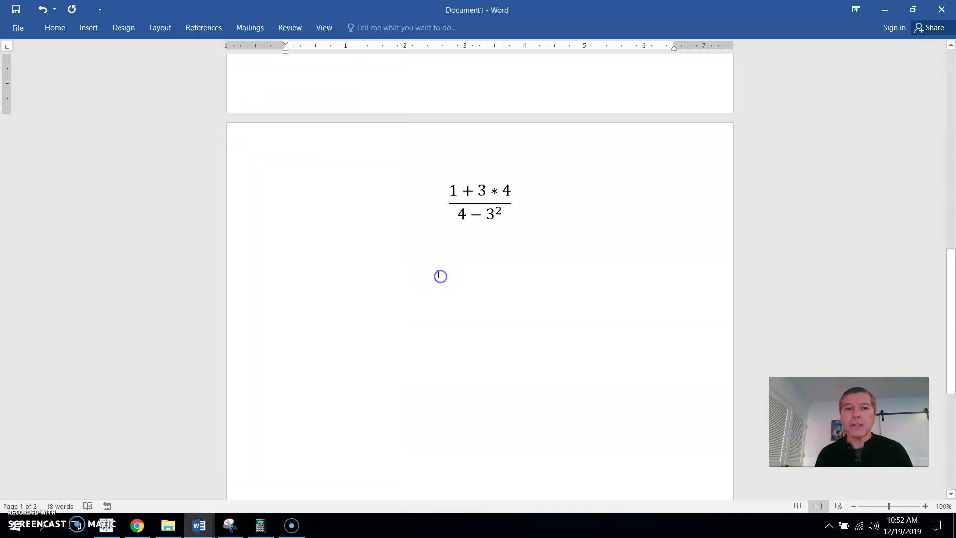
click(261, 525)
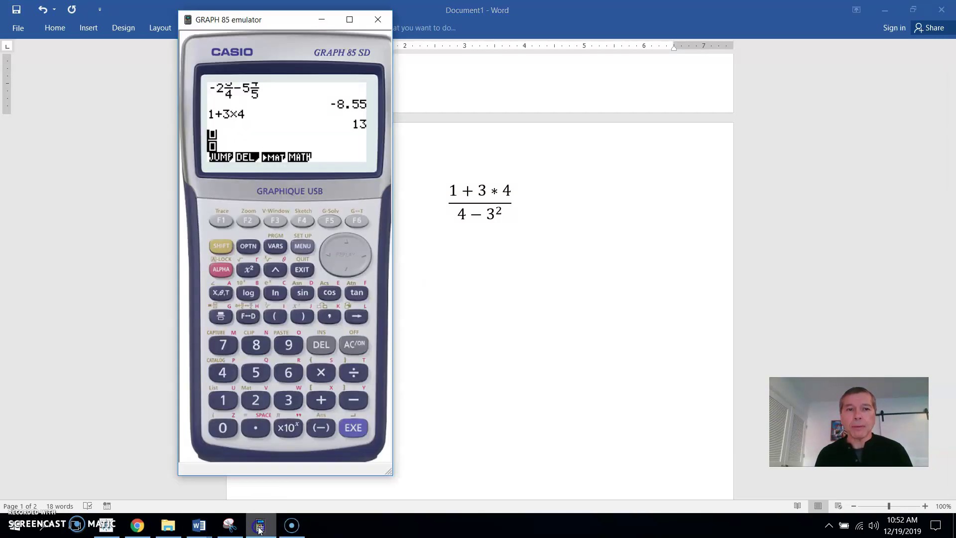